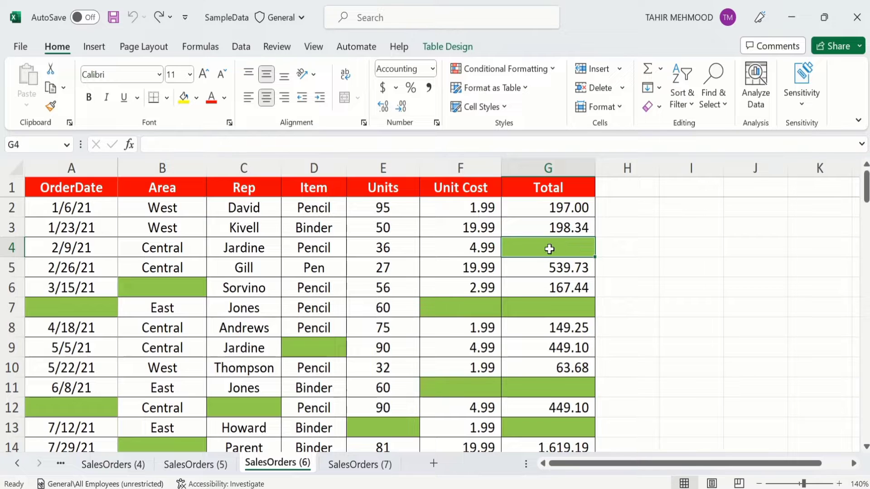
# Enter 123 in Total cell G4 and 1.99 in Unit Cost cell F7.
pyautogui.write('123')
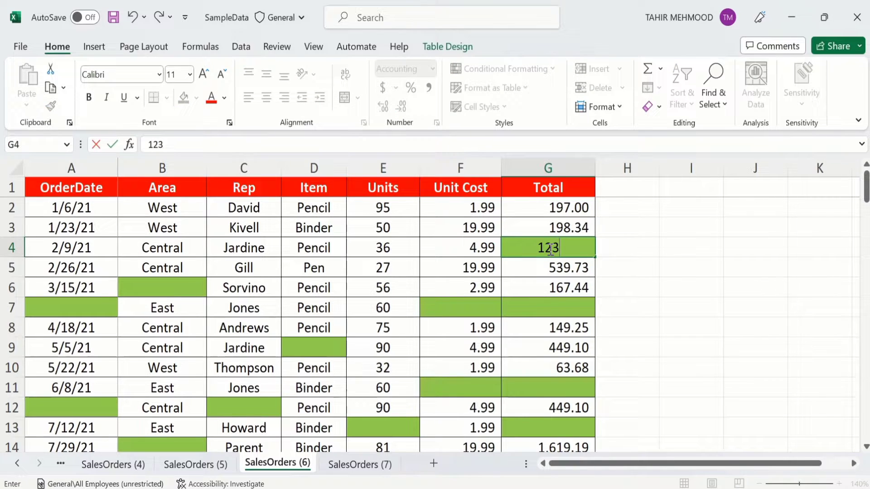
pyautogui.press('Return')
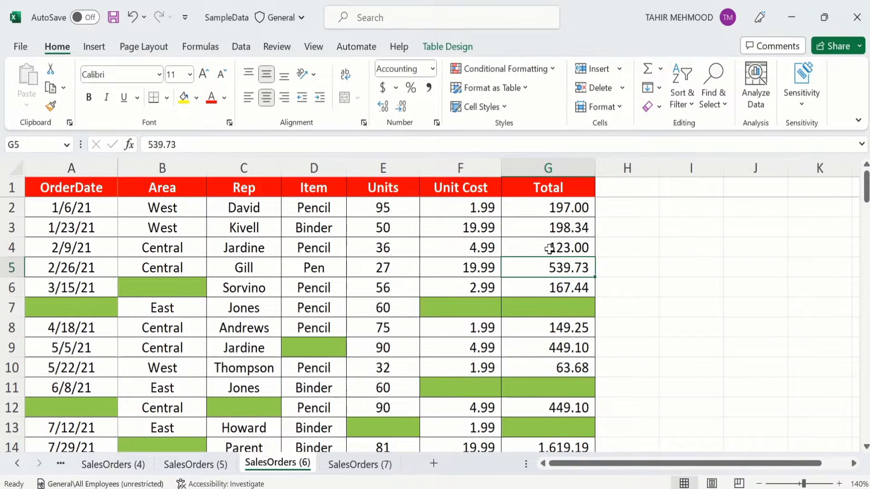
pyautogui.click(562, 247)
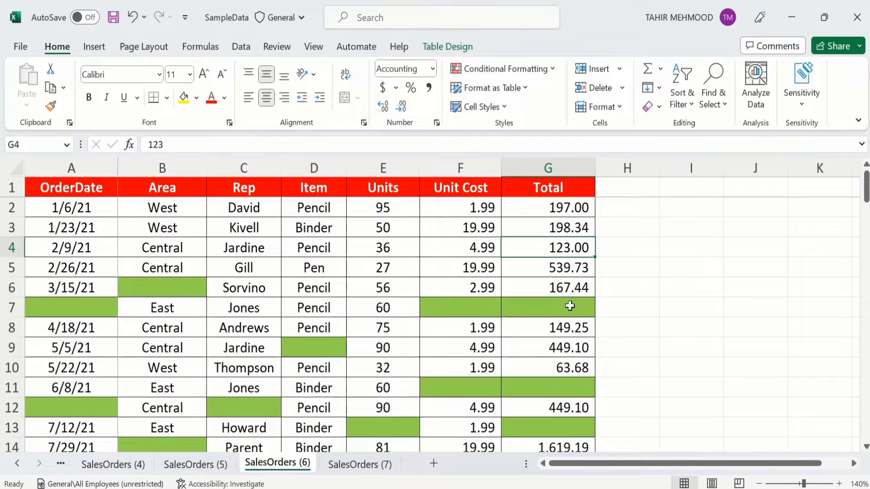
pyautogui.click(452, 312)
pyautogui.write('1.99')
pyautogui.press('Return')
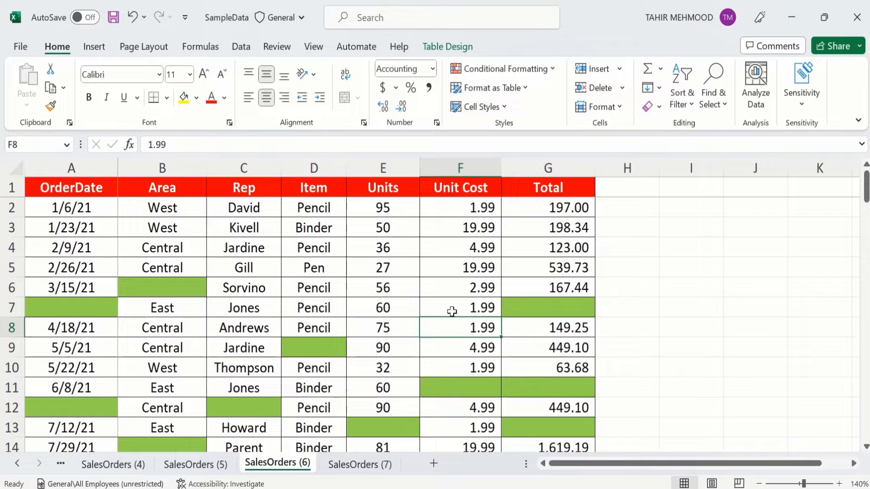
# Delete the 36 from Units cell E4, leaving it empty.
pyautogui.click(384, 248)
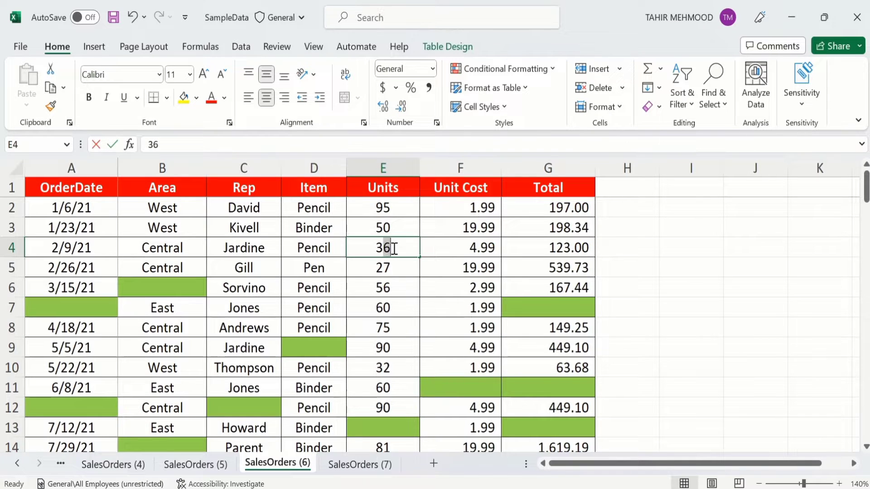
pyautogui.doubleClick(390, 248)
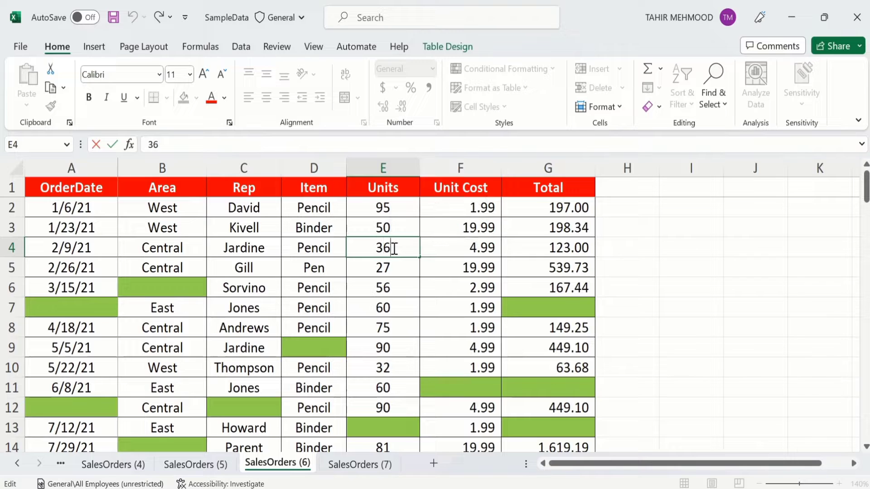
pyautogui.press('BackSpace')
pyautogui.press('BackSpace')
pyautogui.press('Return')
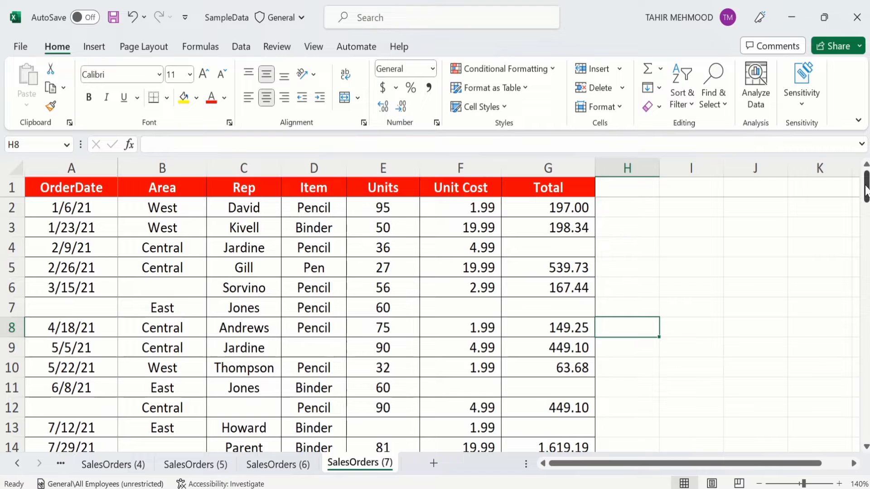
# Select Units cells from E2 downward, then select the whole OrderDate column A.
pyautogui.moveTo(866, 188)
pyautogui.mouseDown()
pyautogui.moveTo(866, 425)
pyautogui.moveTo(866, 177)
pyautogui.mouseUp()
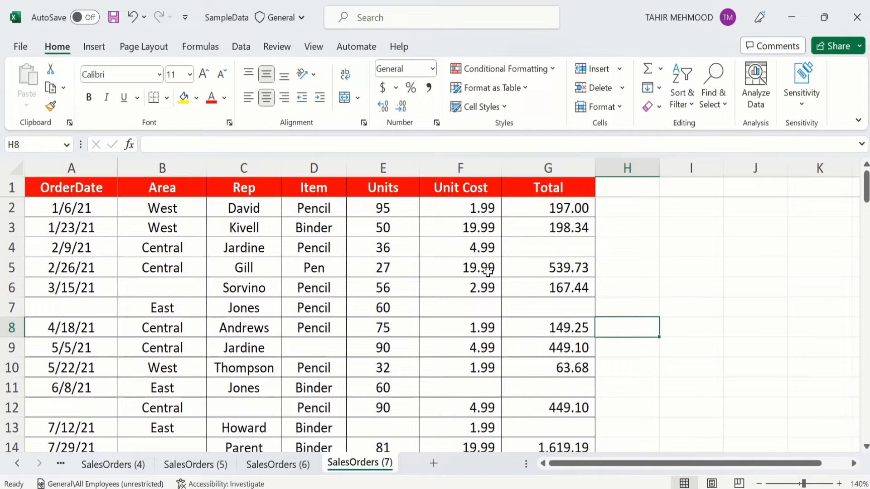
pyautogui.click(368, 208)
pyautogui.moveTo(368, 208); pyautogui.dragTo(371, 290)
pyautogui.click(391, 229)
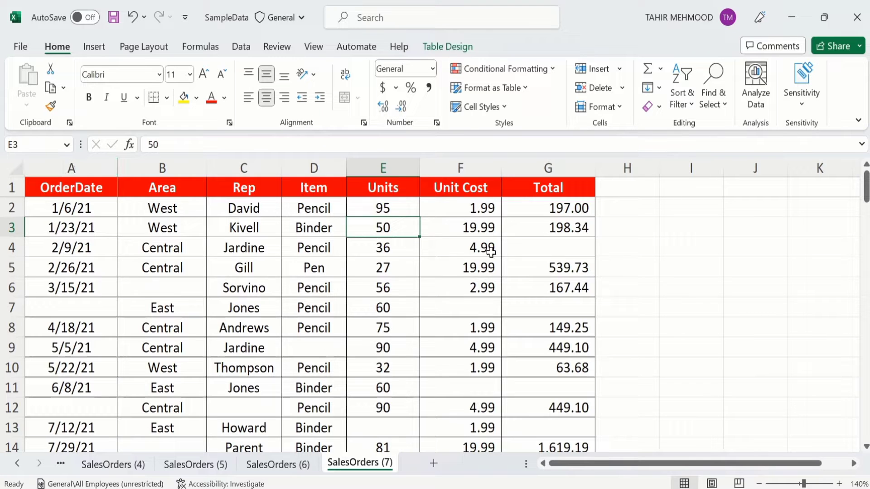
pyautogui.press('Left')
pyautogui.press('Left')
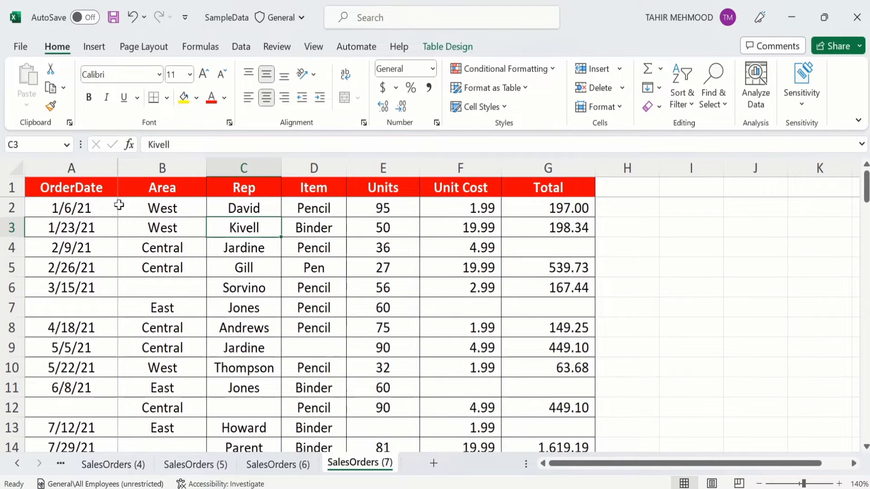
pyautogui.click(87, 168)
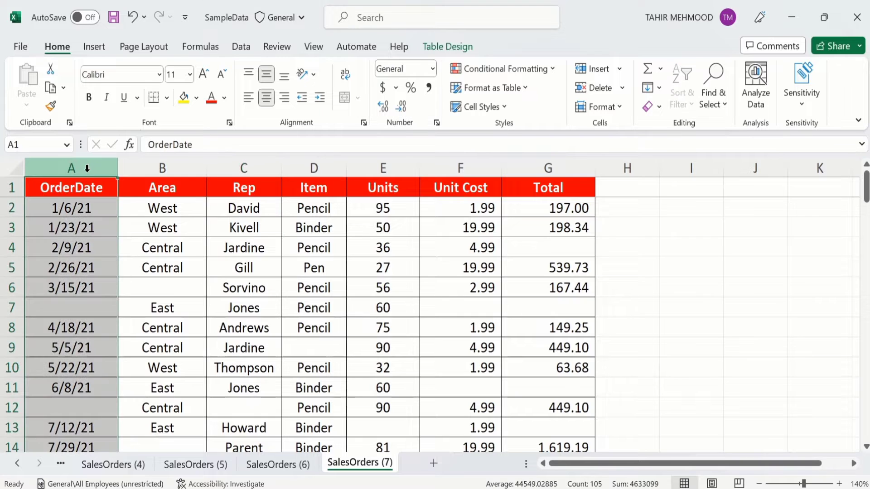
# Extend the selection across columns A to C and start a new rule from Manage Rules.
pyautogui.moveTo(87, 168); pyautogui.dragTo(525, 167)
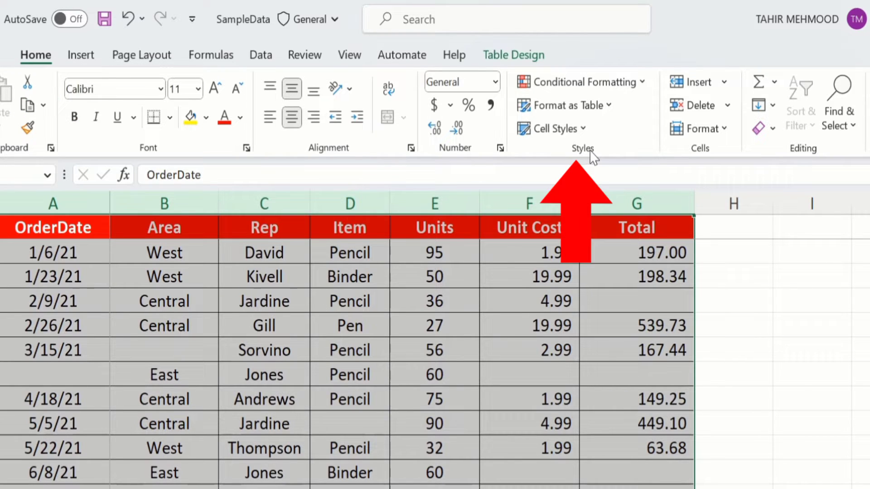
pyautogui.click(643, 83)
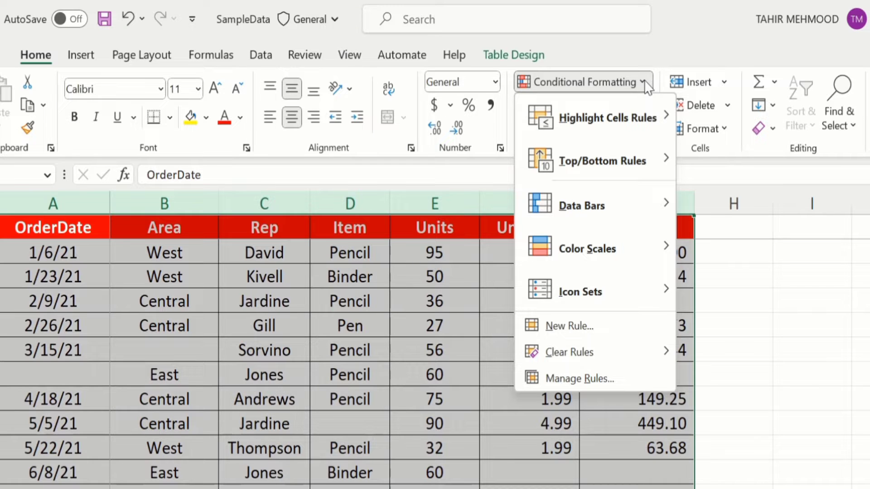
pyautogui.moveTo(592, 291)
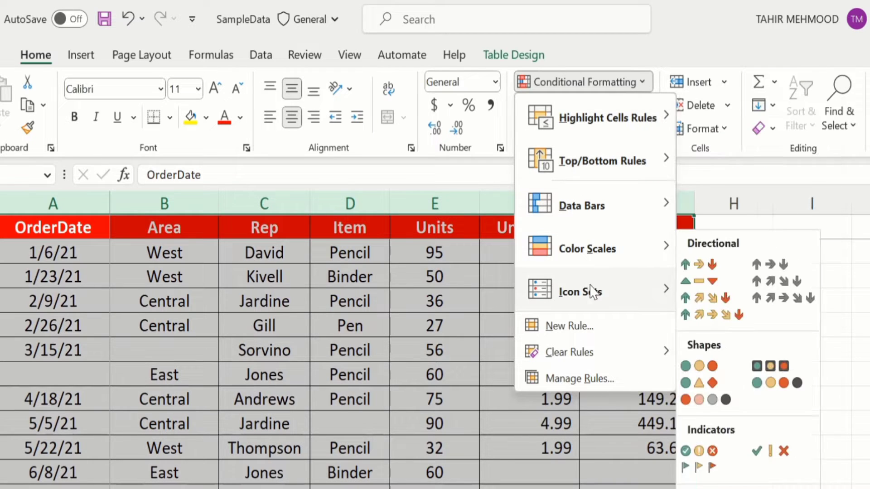
pyautogui.click(596, 379)
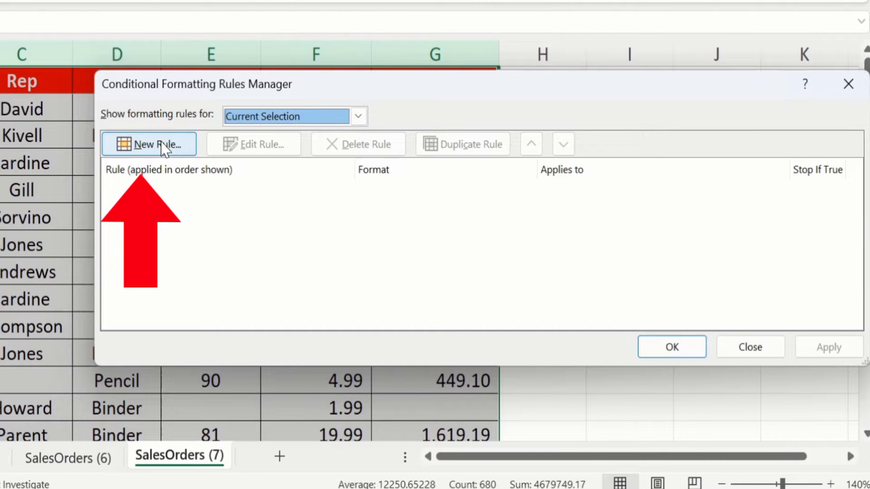
pyautogui.click(163, 146)
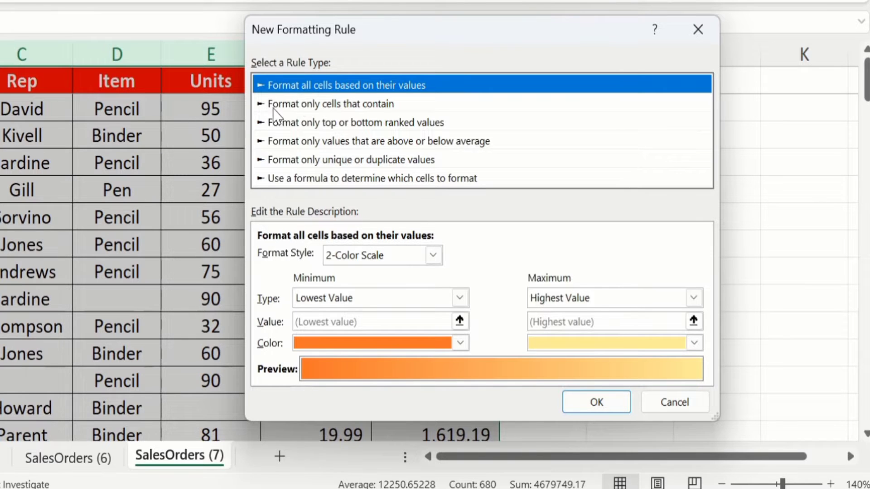
# Make the rule 'Format only cells that contain' with the condition set to Blanks.
pyautogui.click(327, 104)
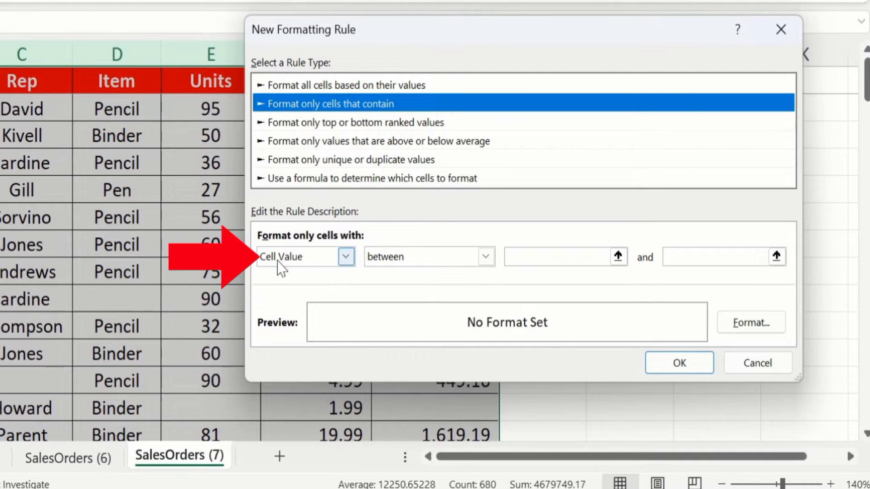
pyautogui.click(347, 255)
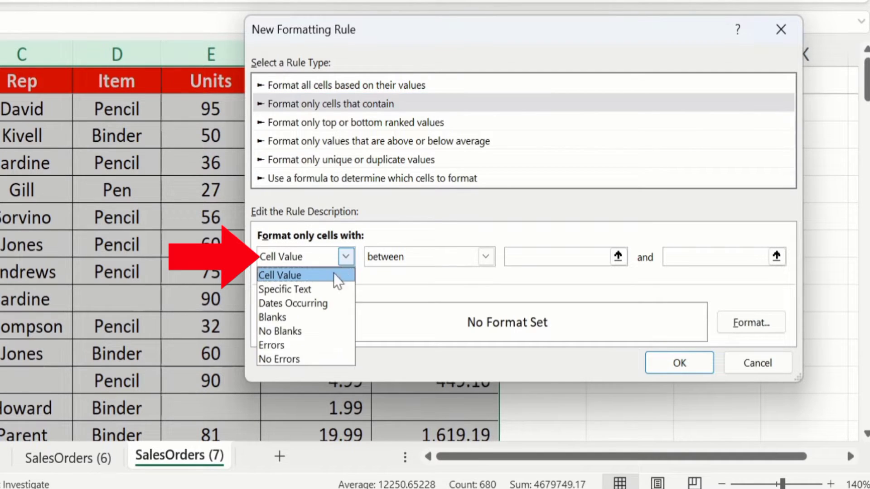
pyautogui.click(317, 317)
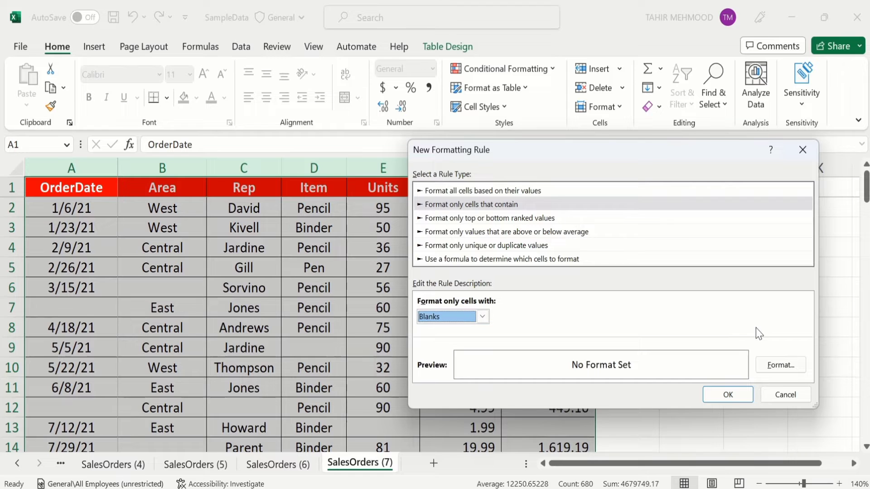
# Give the rule's format a yellow background fill, leaving pattern colour on Automatic.
pyautogui.click(781, 367)
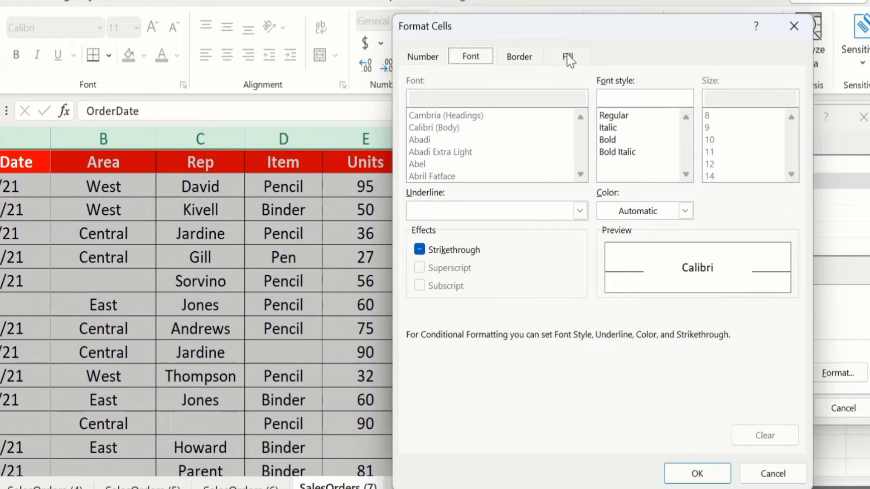
pyautogui.click(554, 101)
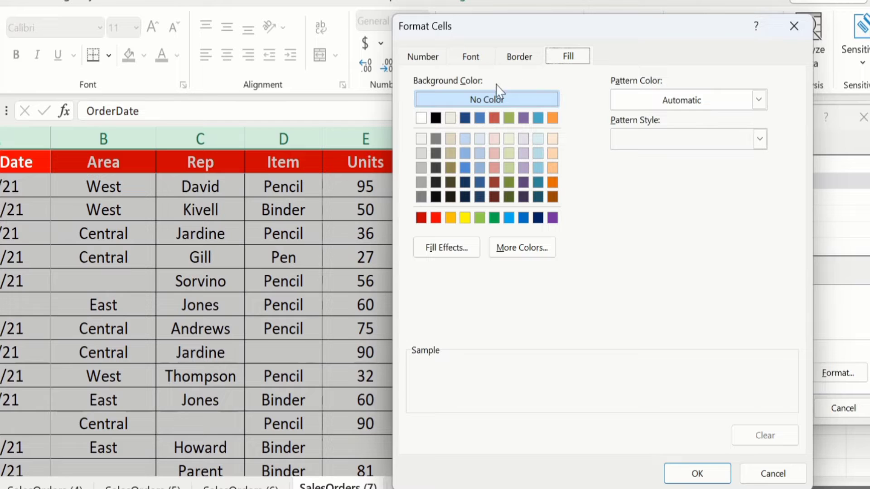
pyautogui.click(466, 219)
pyautogui.click(466, 218)
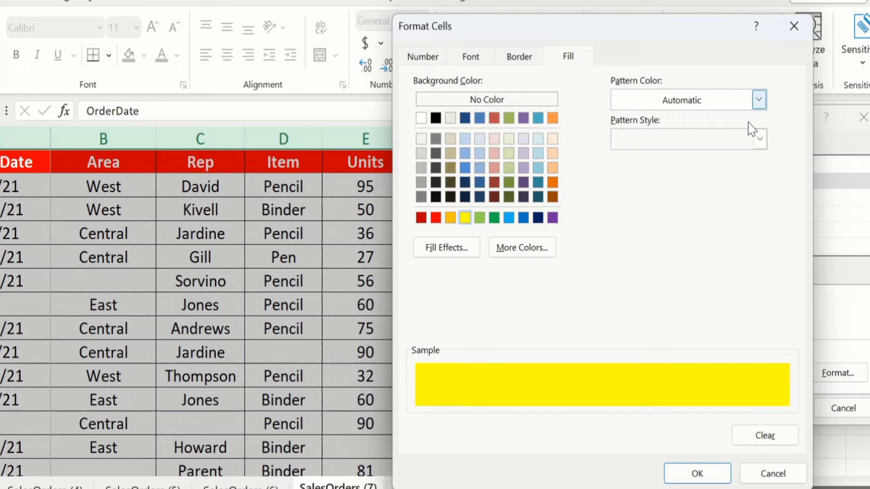
pyautogui.click(760, 139)
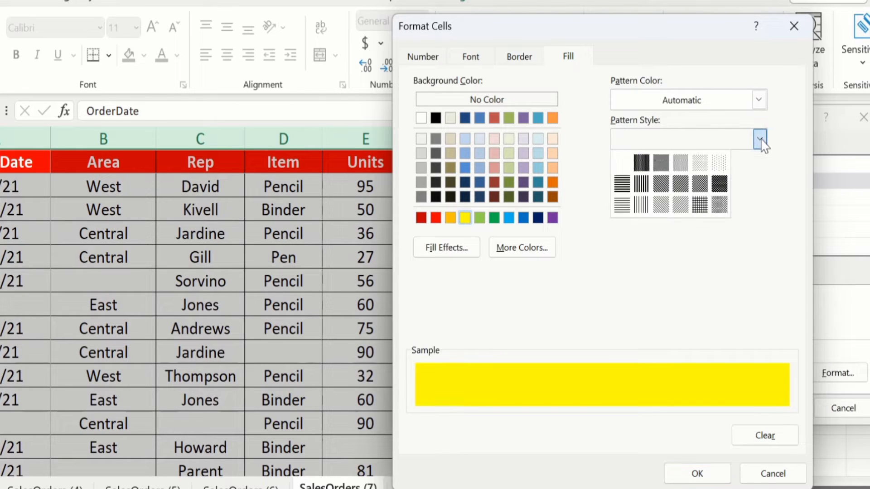
pyautogui.click(761, 101)
pyautogui.click(761, 102)
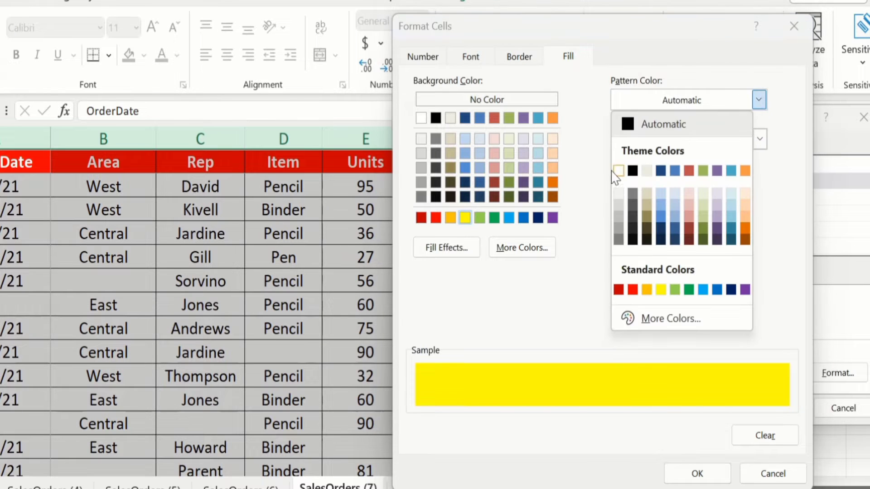
pyautogui.click(573, 298)
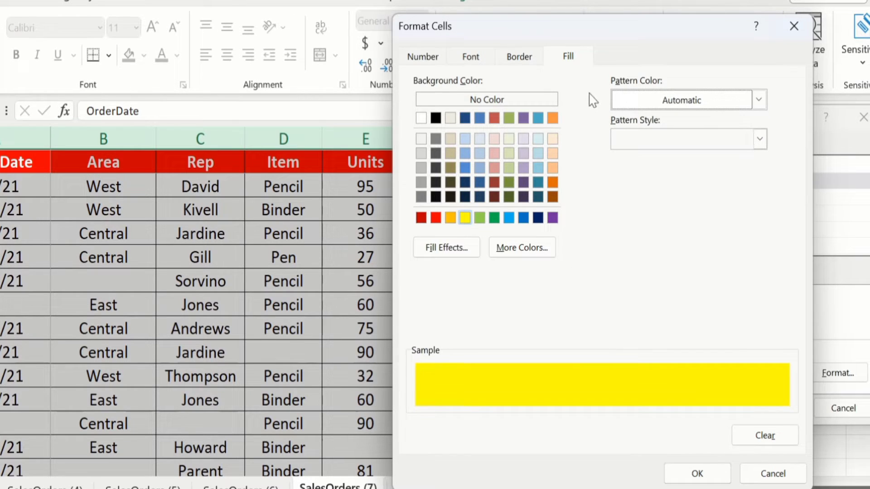
pyautogui.click(520, 58)
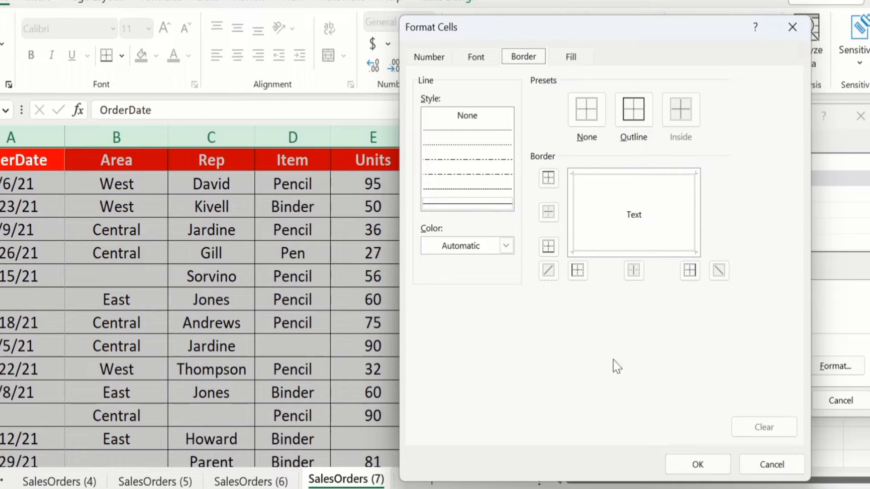
# Set the border colour to black and confirm the Format Cells settings.
pyautogui.click(506, 248)
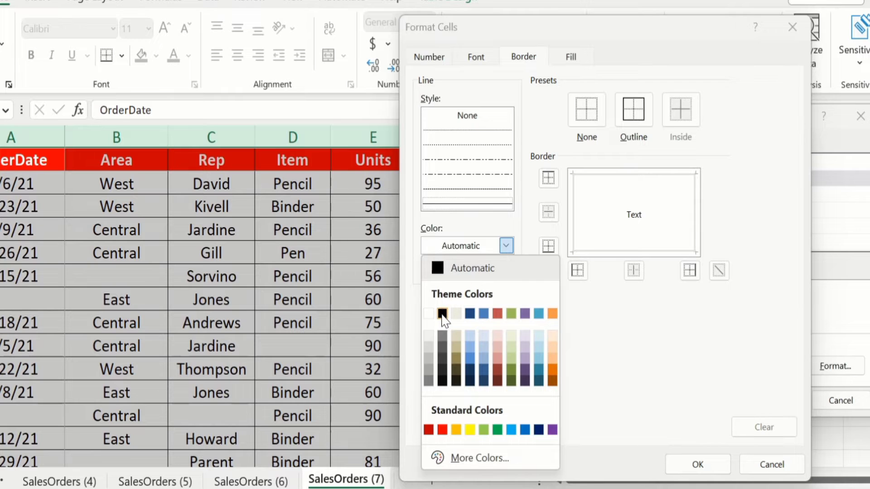
pyautogui.click(442, 313)
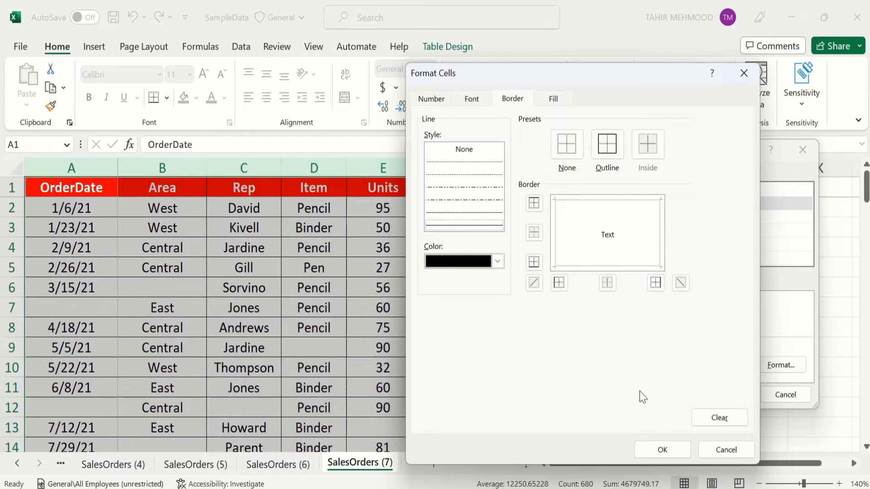
pyautogui.click(661, 450)
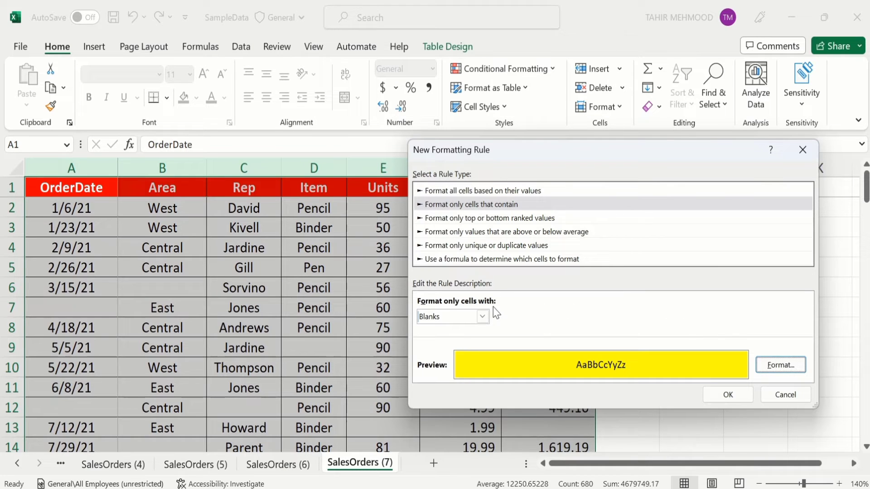
# Confirm the blanks rule in both dialogs so empty cells in columns A–G turn yellow.
pyautogui.click(728, 397)
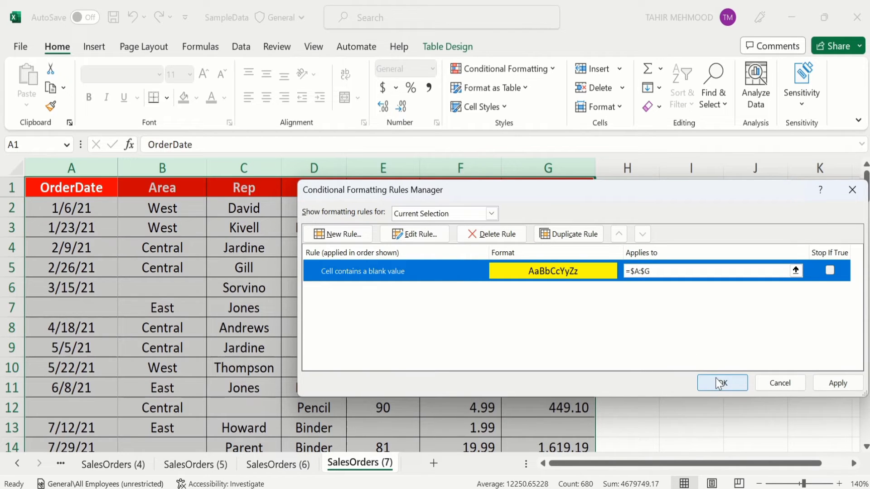
pyautogui.click(720, 383)
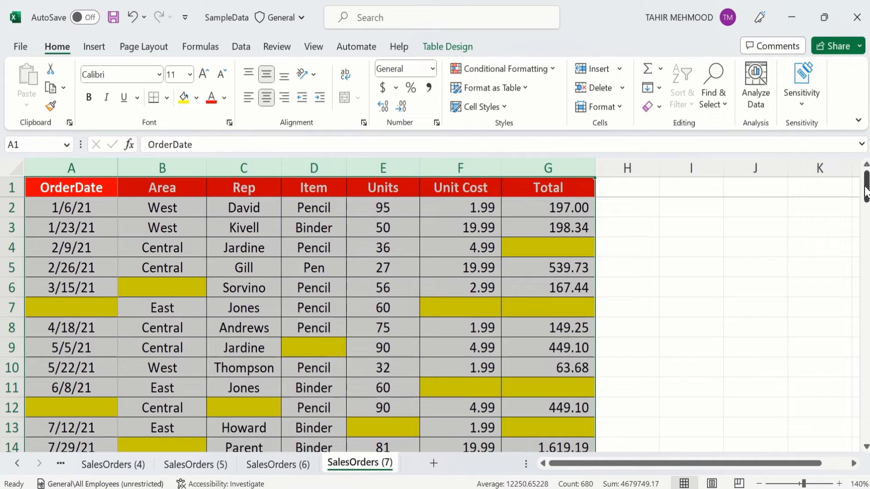
pyautogui.moveTo(865, 190); pyautogui.dragTo(837, 192)
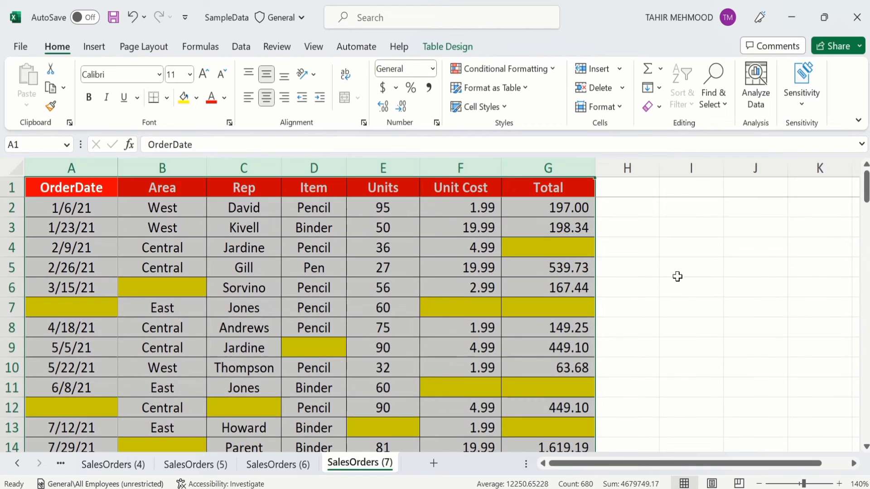
# Reselect a cell inside the table and open the Conditional Formatting Rules Manager.
pyautogui.click(625, 281)
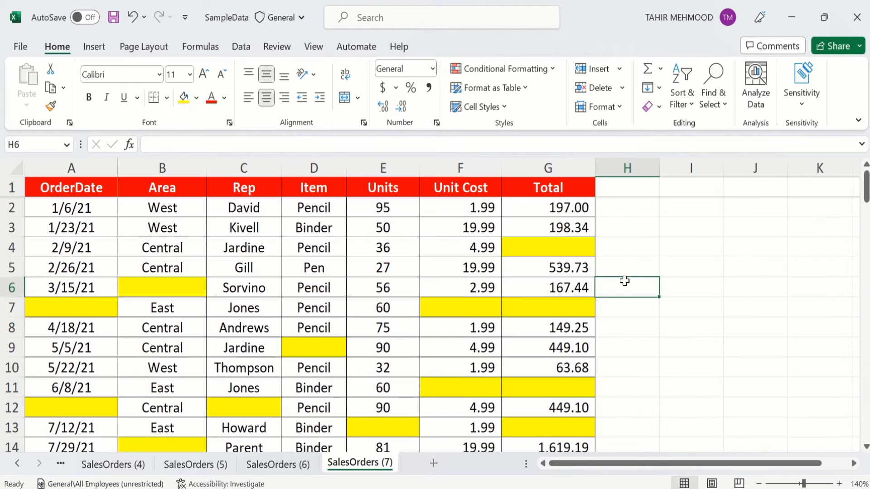
pyautogui.click(546, 250)
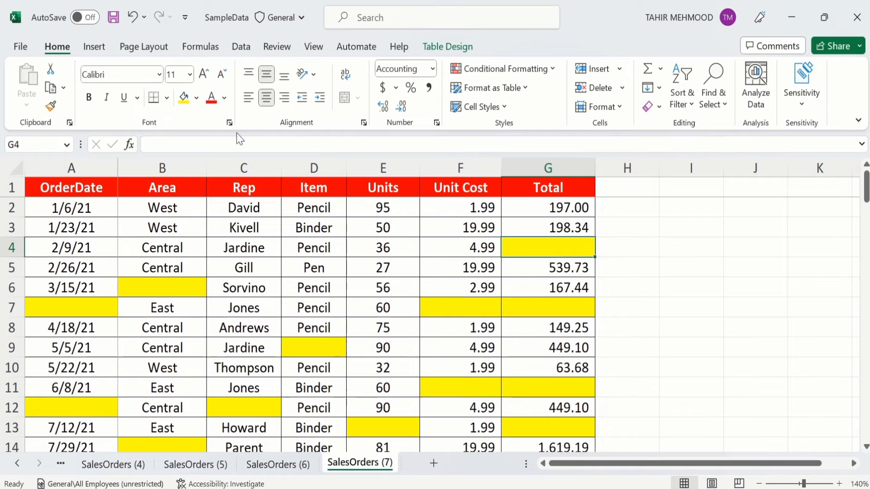
pyautogui.click(552, 71)
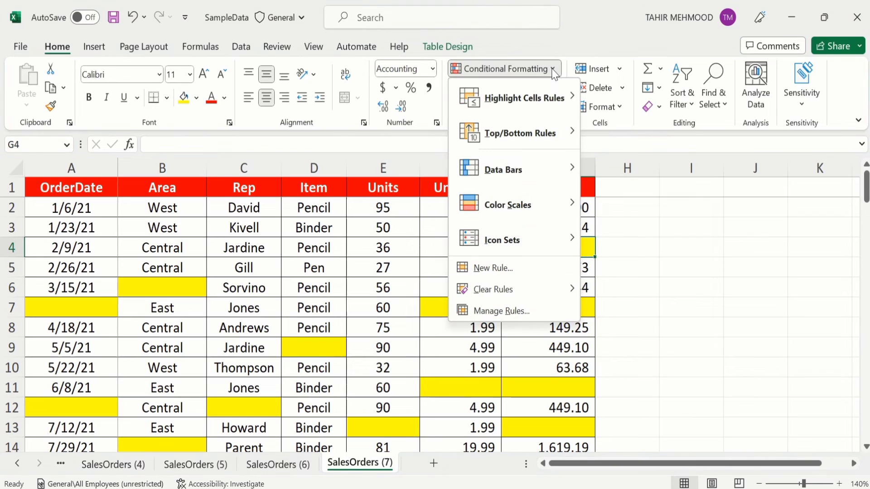
pyautogui.click(508, 311)
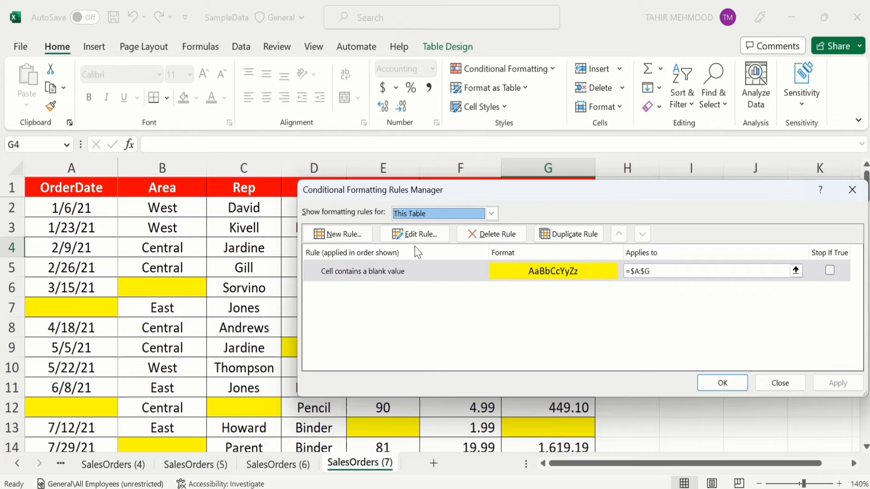
# Edit the blanks rule's fill from yellow to red, apply it, then select blank cell G7.
pyautogui.click(421, 234)
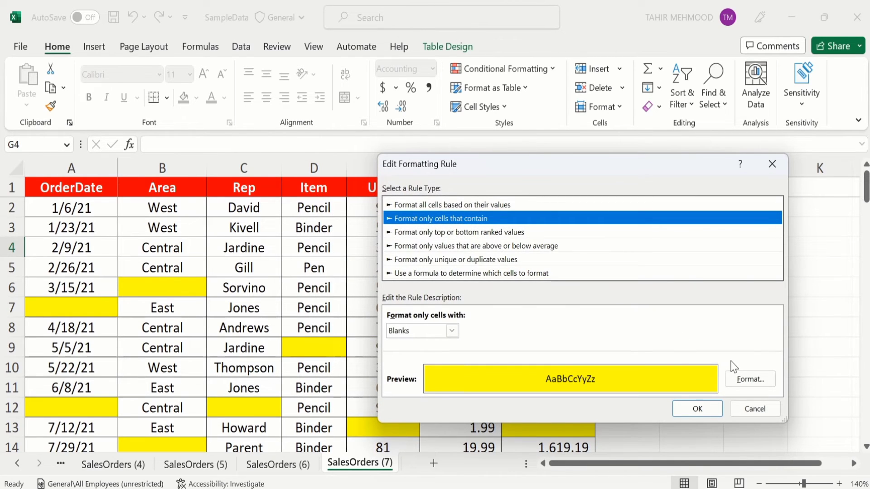
pyautogui.click(751, 380)
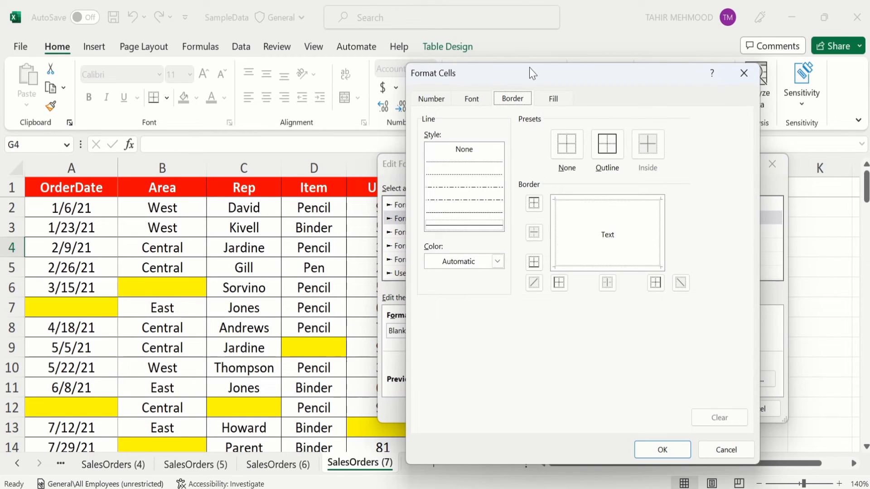
pyautogui.click(558, 101)
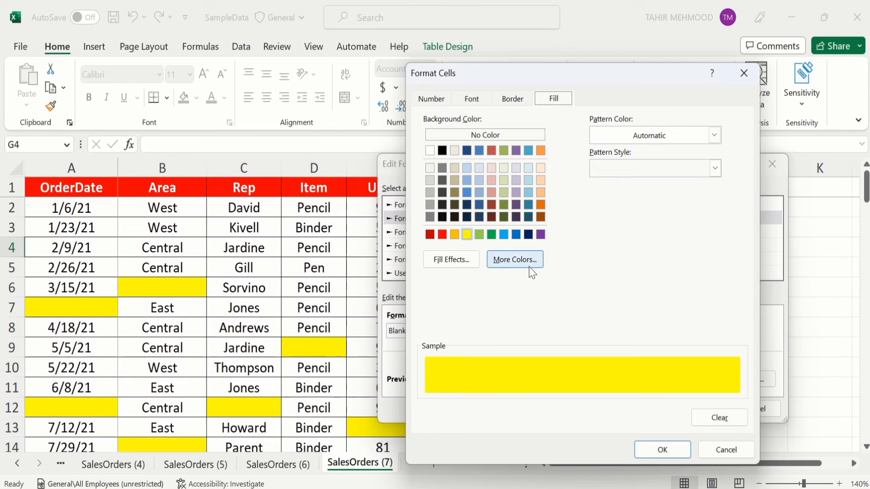
pyautogui.click(442, 234)
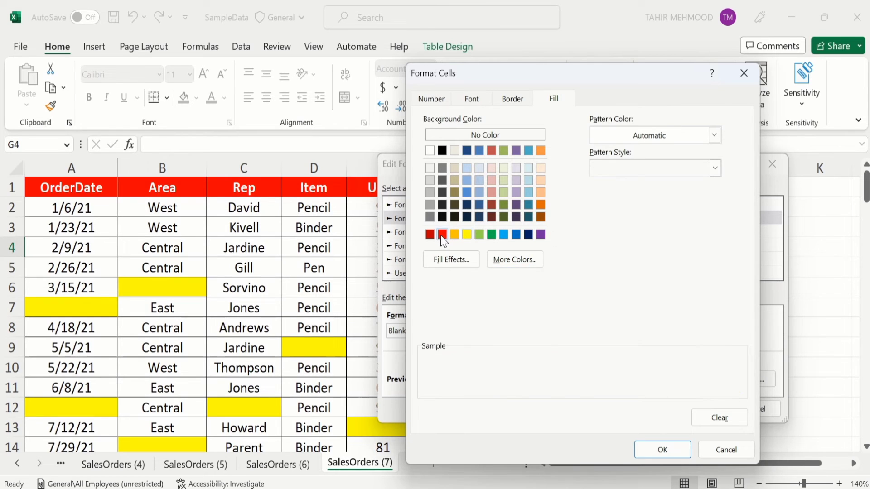
pyautogui.click(665, 447)
pyautogui.click(703, 412)
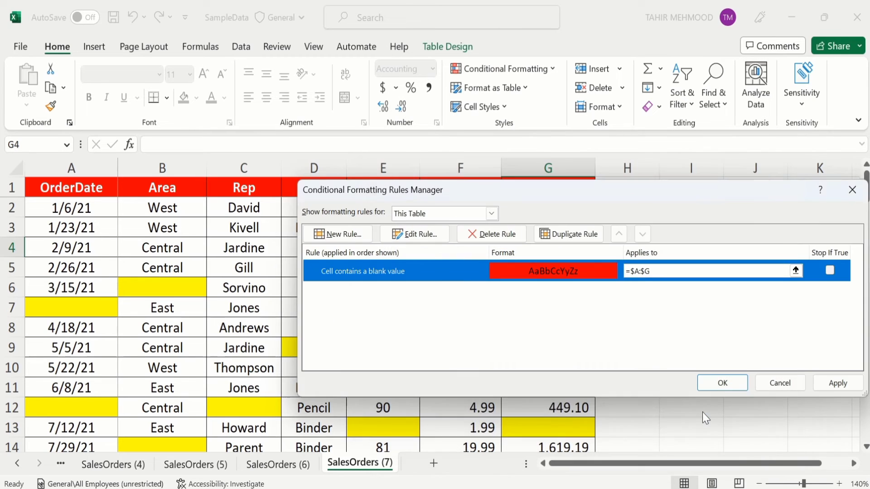
pyautogui.click(723, 384)
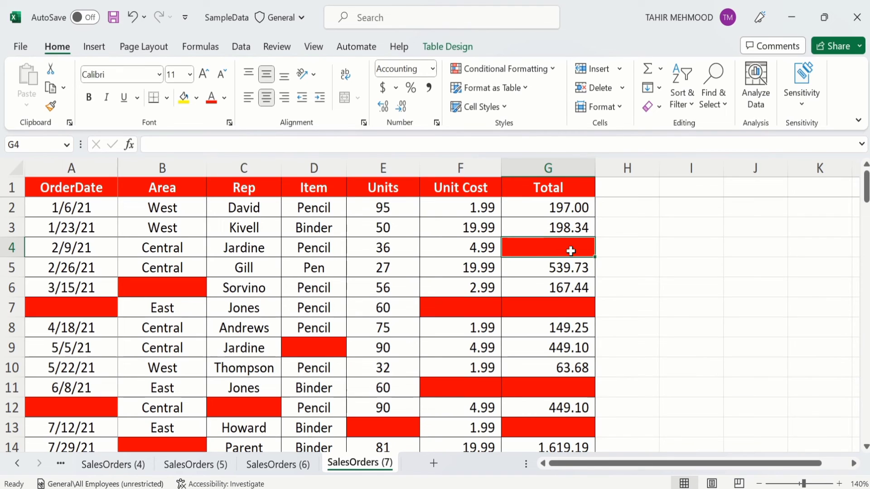
pyautogui.click(535, 311)
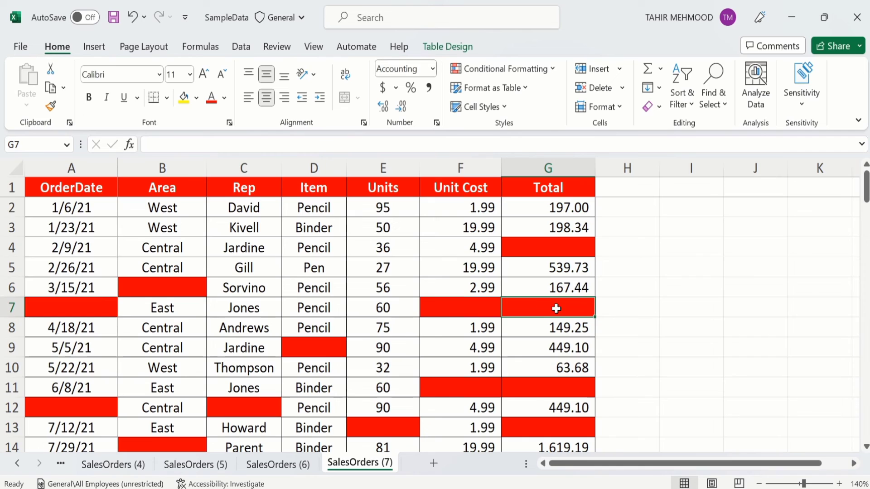
# Choose Clear Rules from Entire Sheet to remove the red blank-cell rule.
pyautogui.click(552, 72)
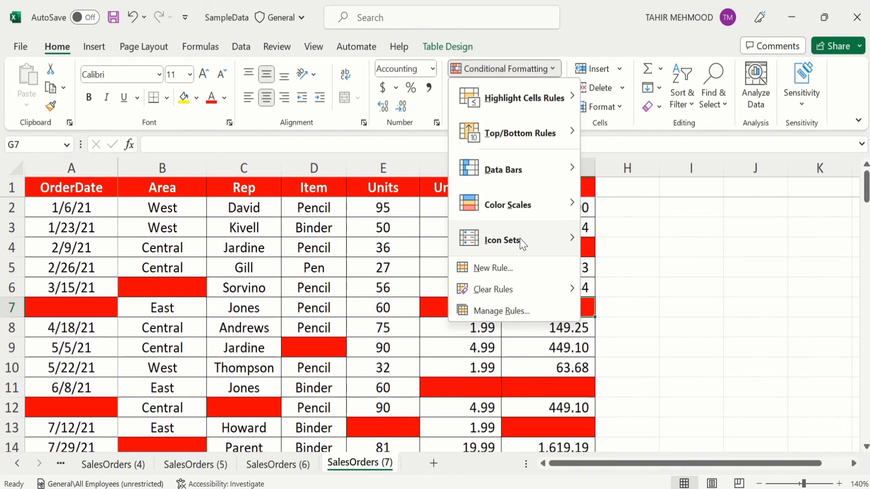
pyautogui.moveTo(510, 291)
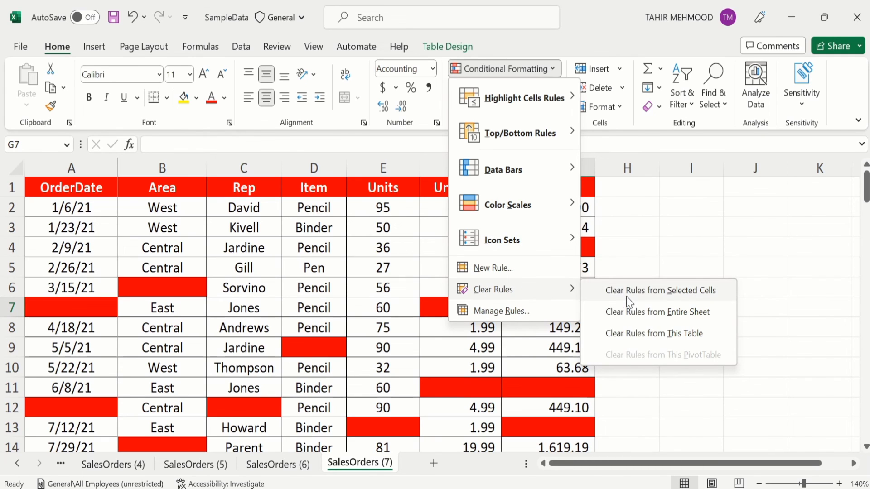
pyautogui.click(696, 317)
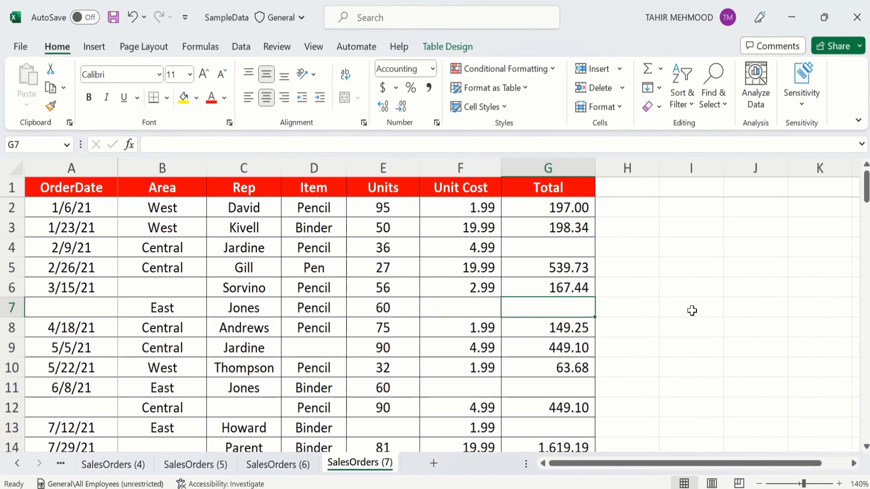